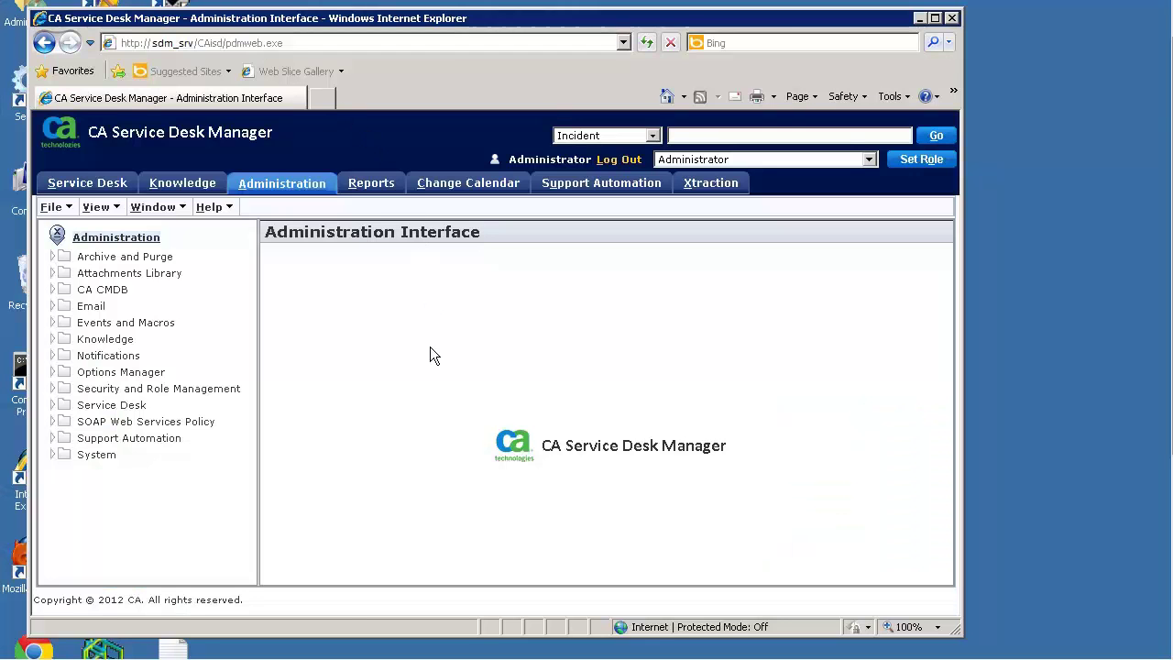
Expand the Events and Macros folder in the Administration tree
click(52, 322)
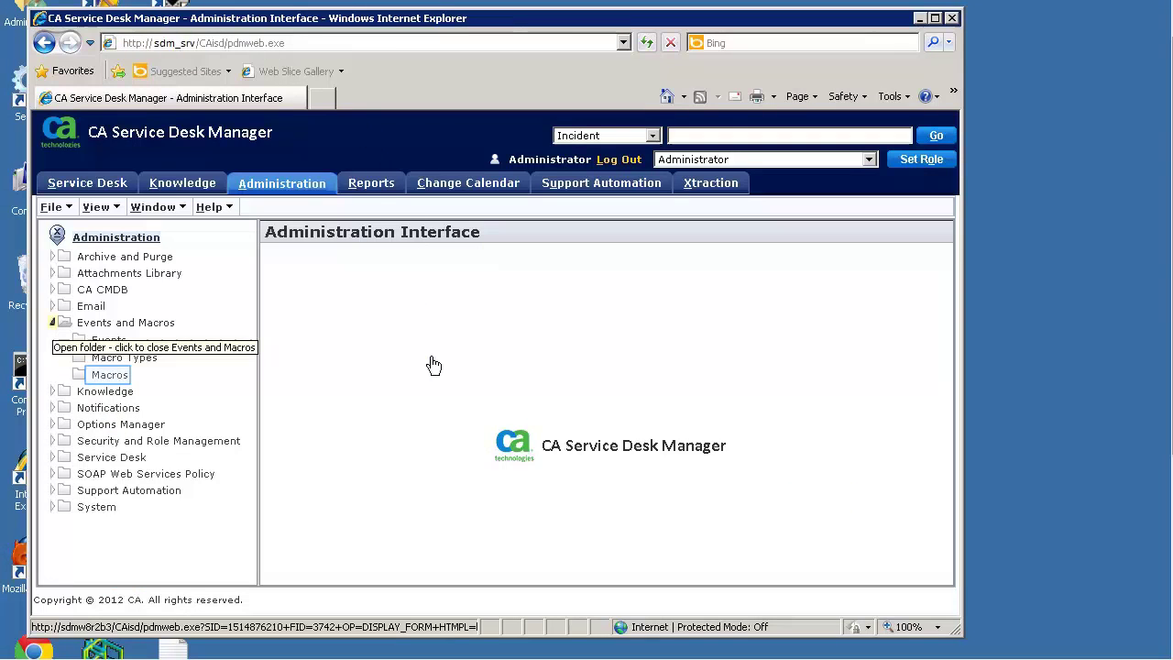
Start a new macro as a Site-defined Condition on the Request/Incident/Problem object type
click(109, 375)
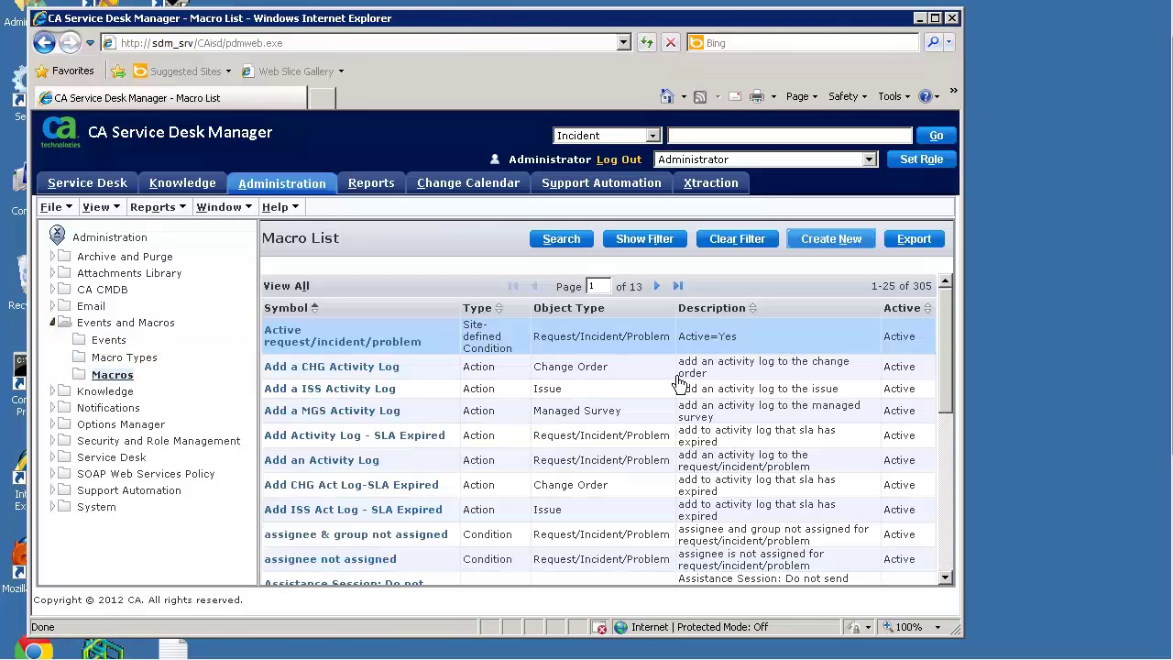
click(843, 240)
text(transfer for specific area)
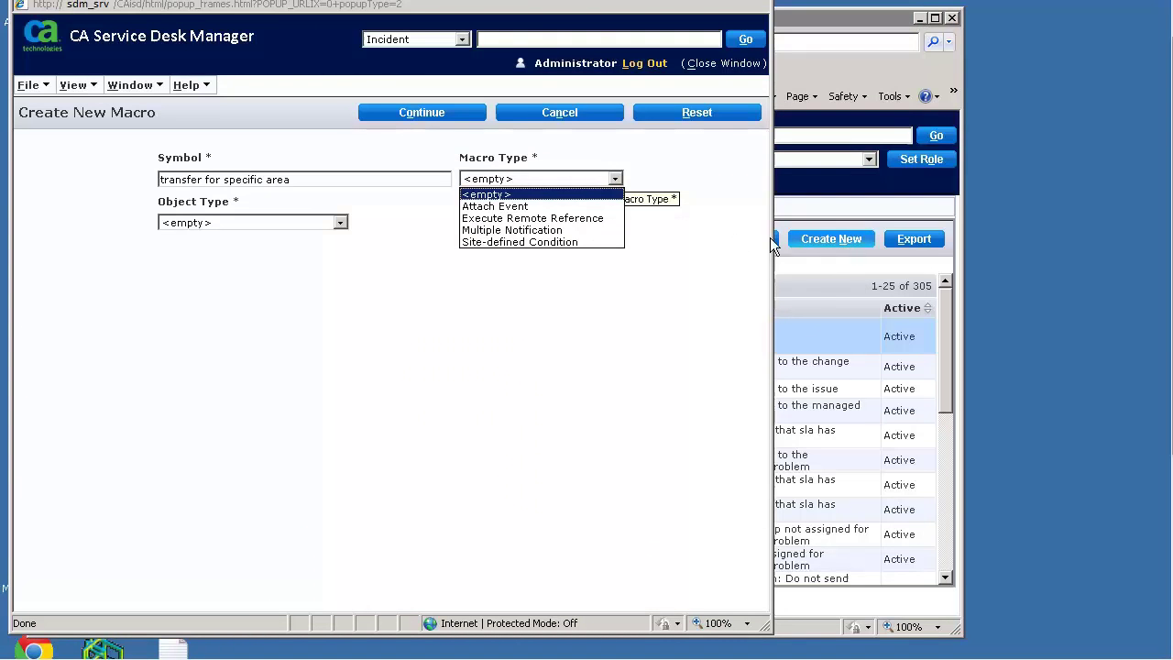
click(521, 241)
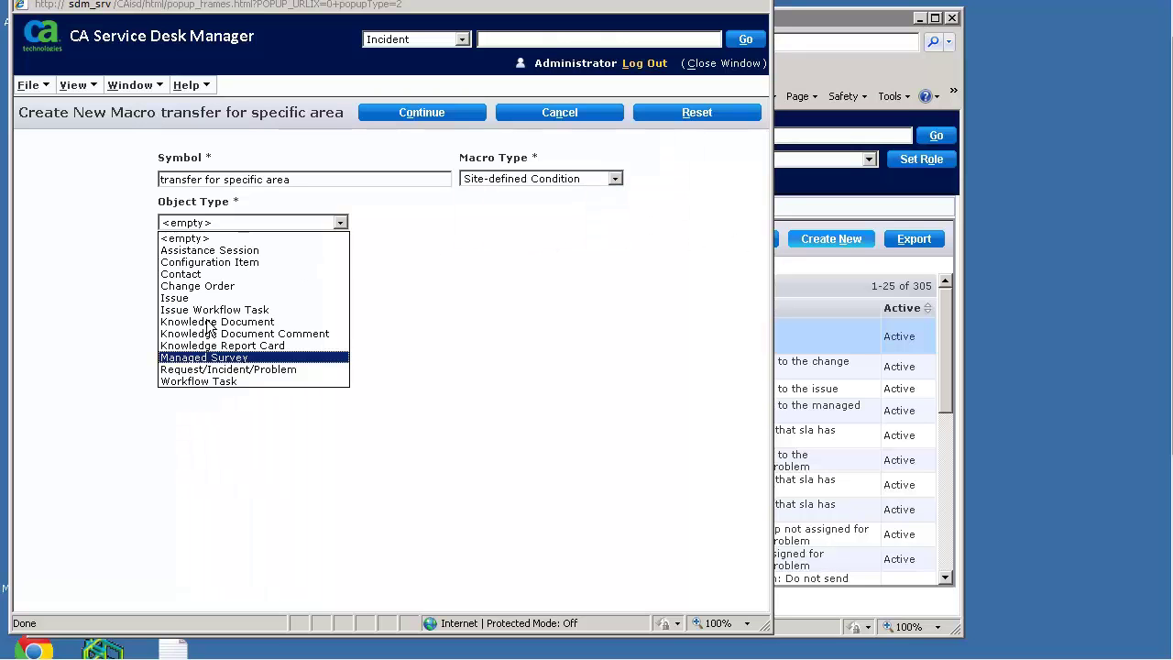
click(192, 369)
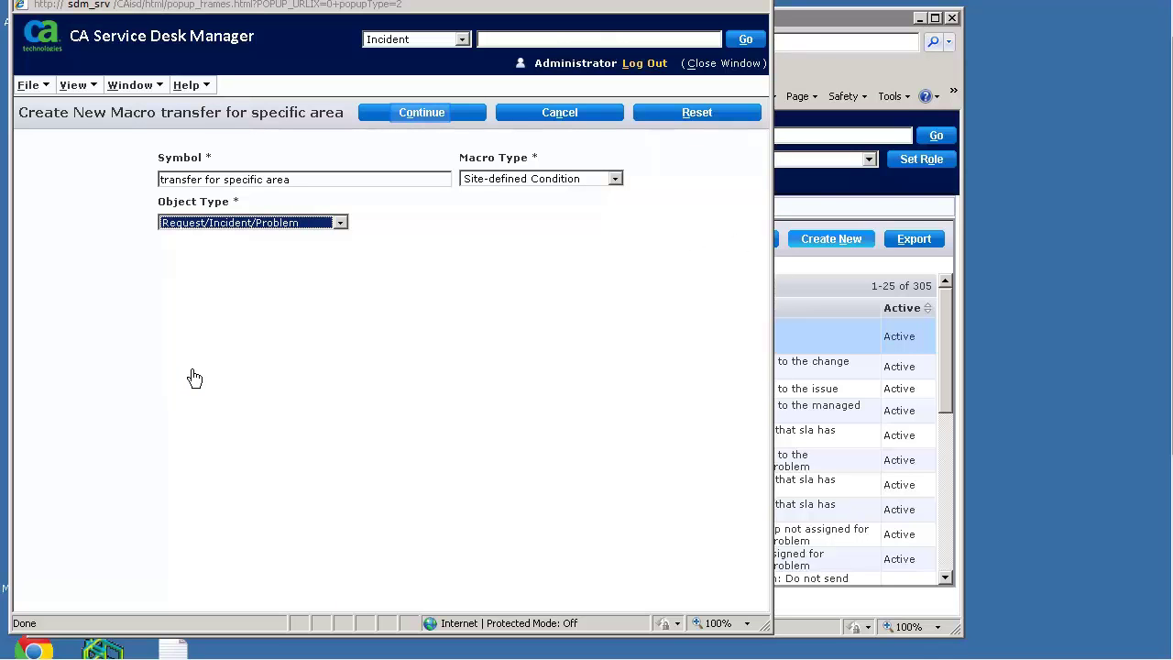
click(434, 116)
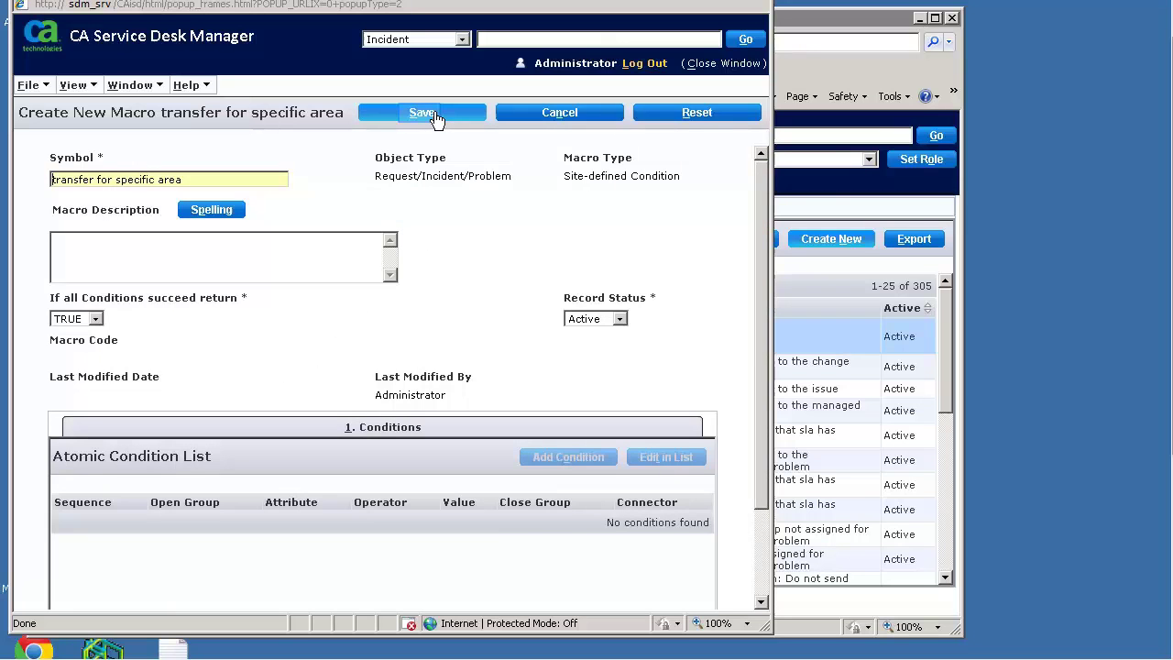
Save the macro and add the atomic condition Request/Incident/Problem Area equals Email
click(436, 116)
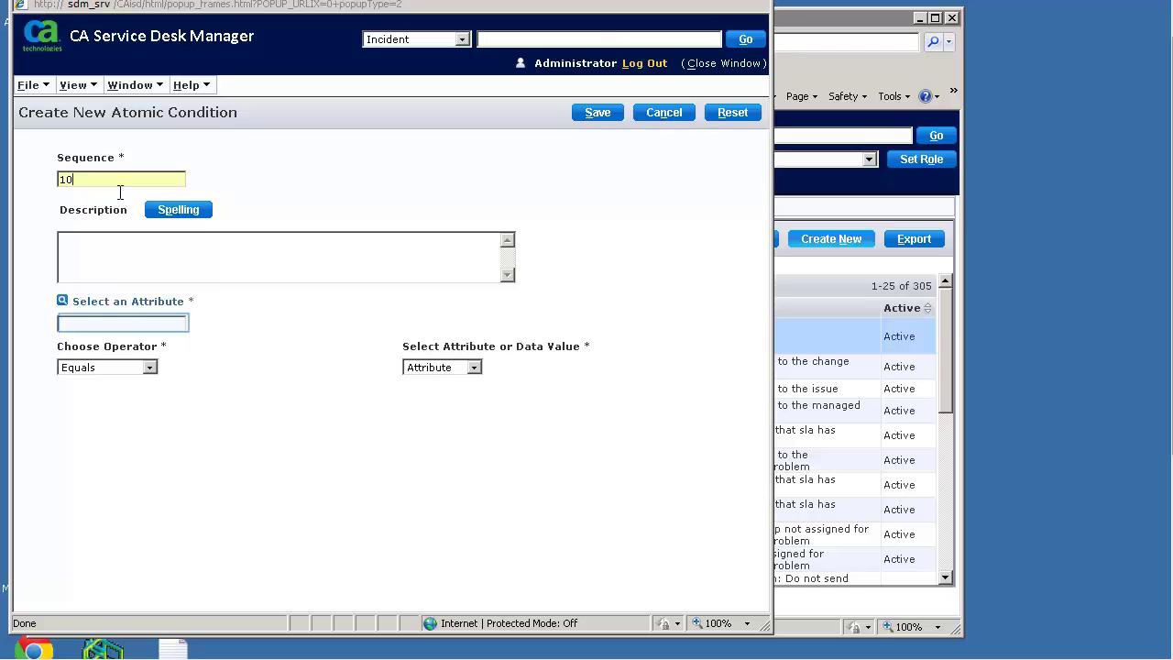
click(92, 323)
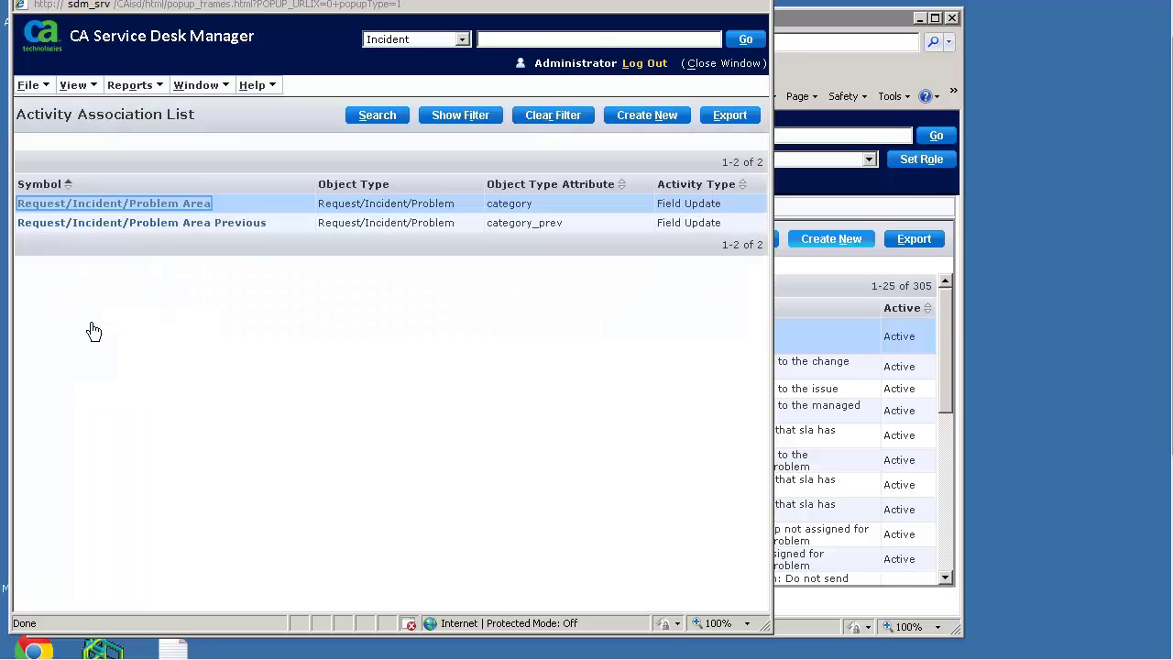
click(151, 203)
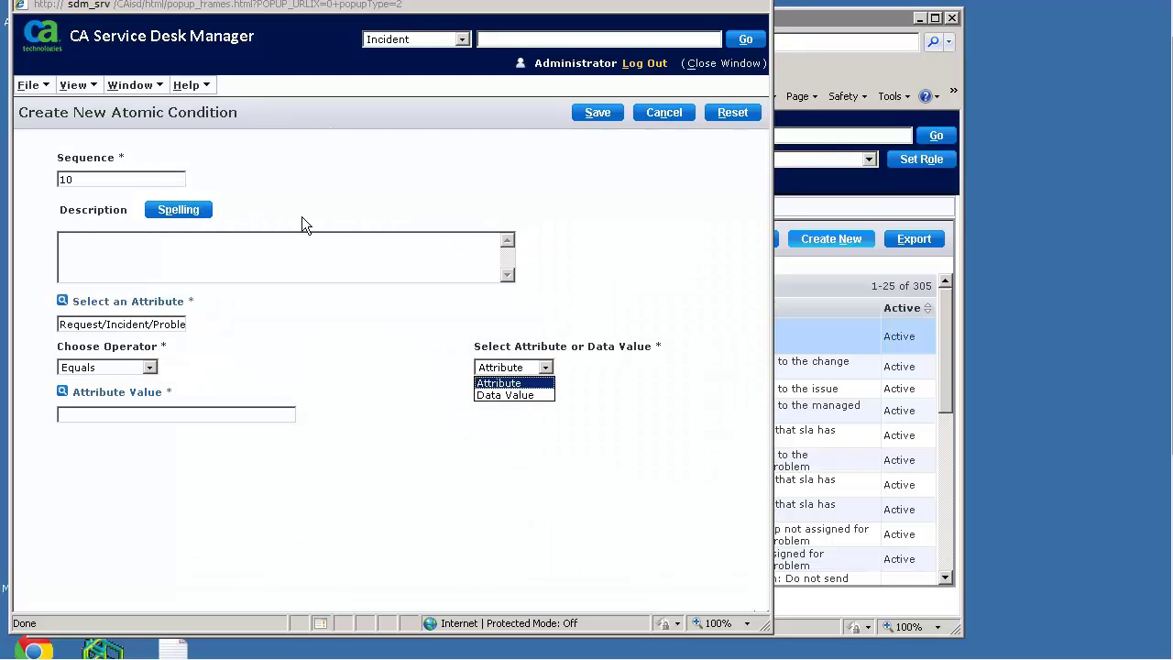
click(506, 394)
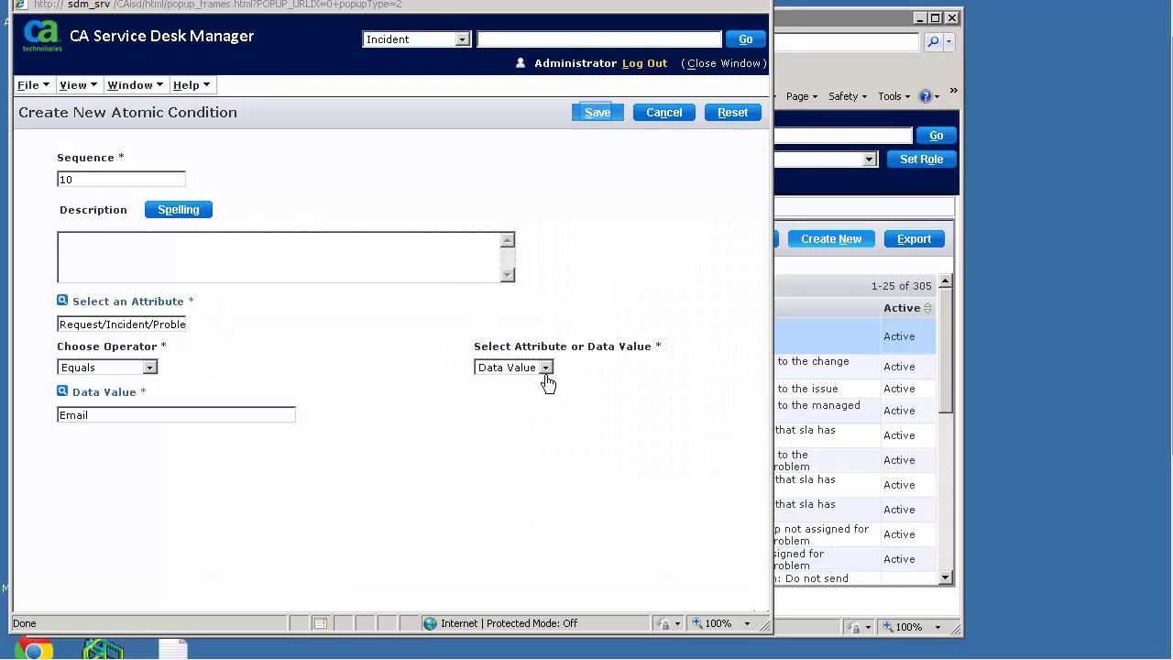
click(598, 114)
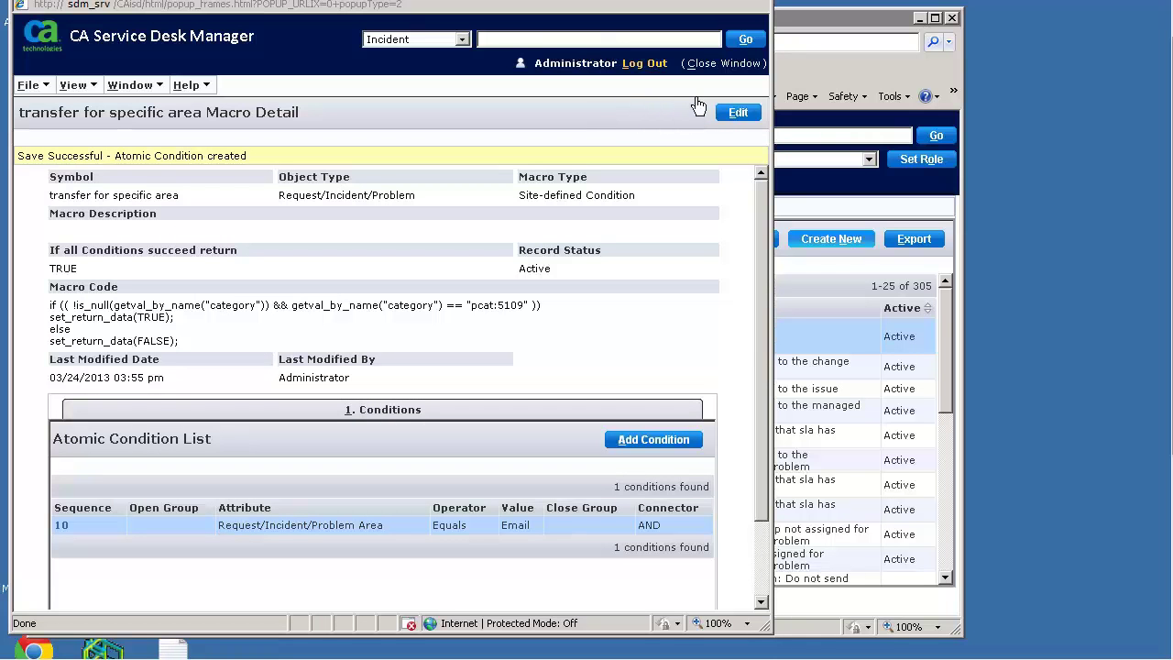
Create and save notification rule 'new rule for transfer' for Request/Incident/Problem
click(727, 64)
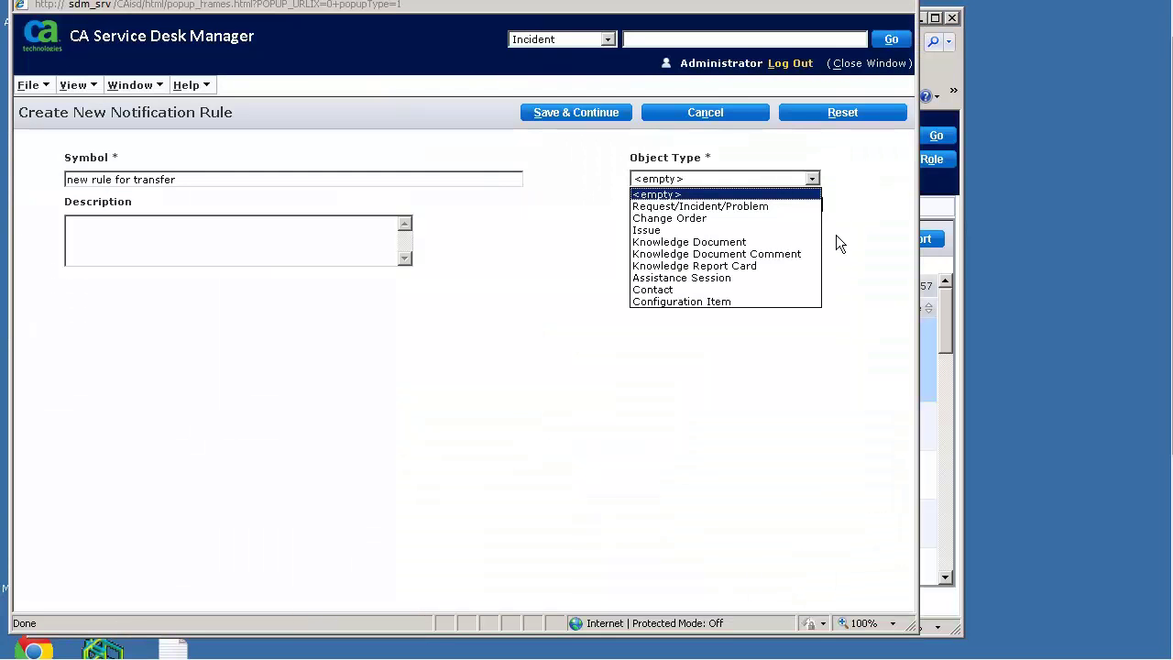
click(736, 207)
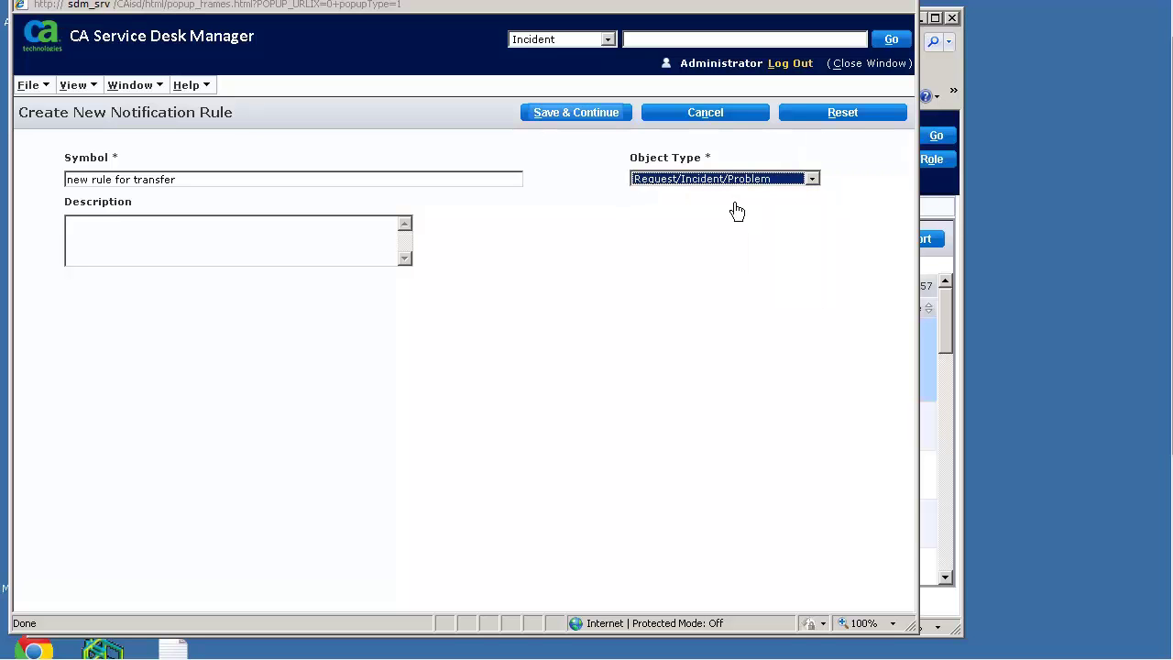
click(602, 116)
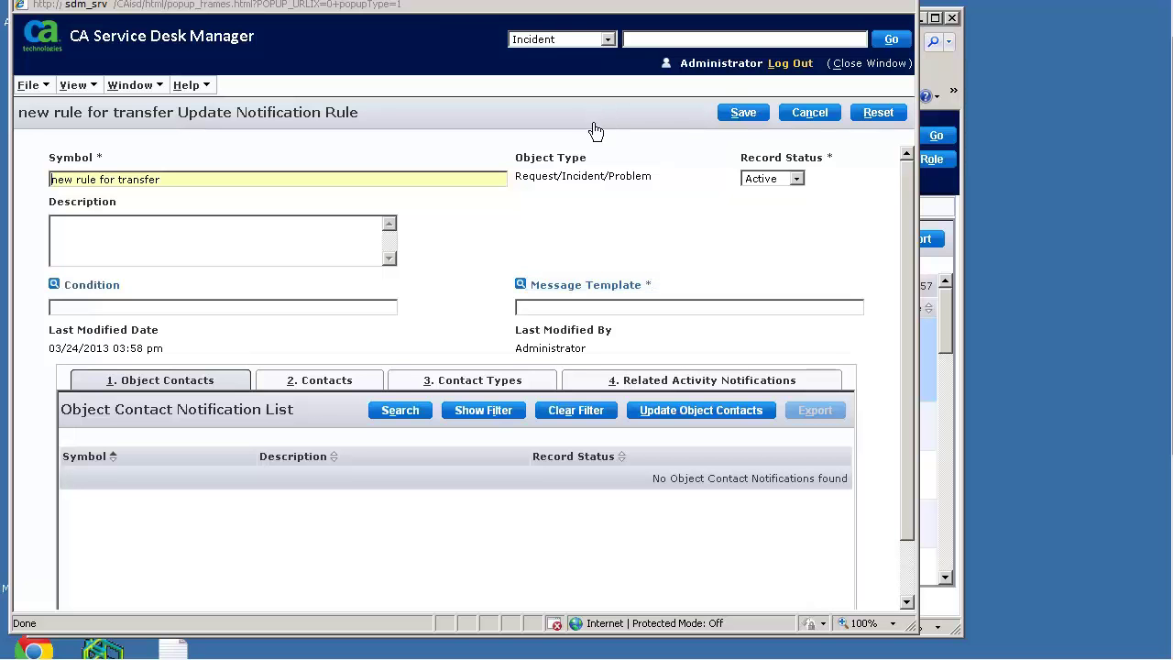
Set the rule's message template to Default Transfer, found by searching '%transfer'
click(587, 287)
text(%tra)
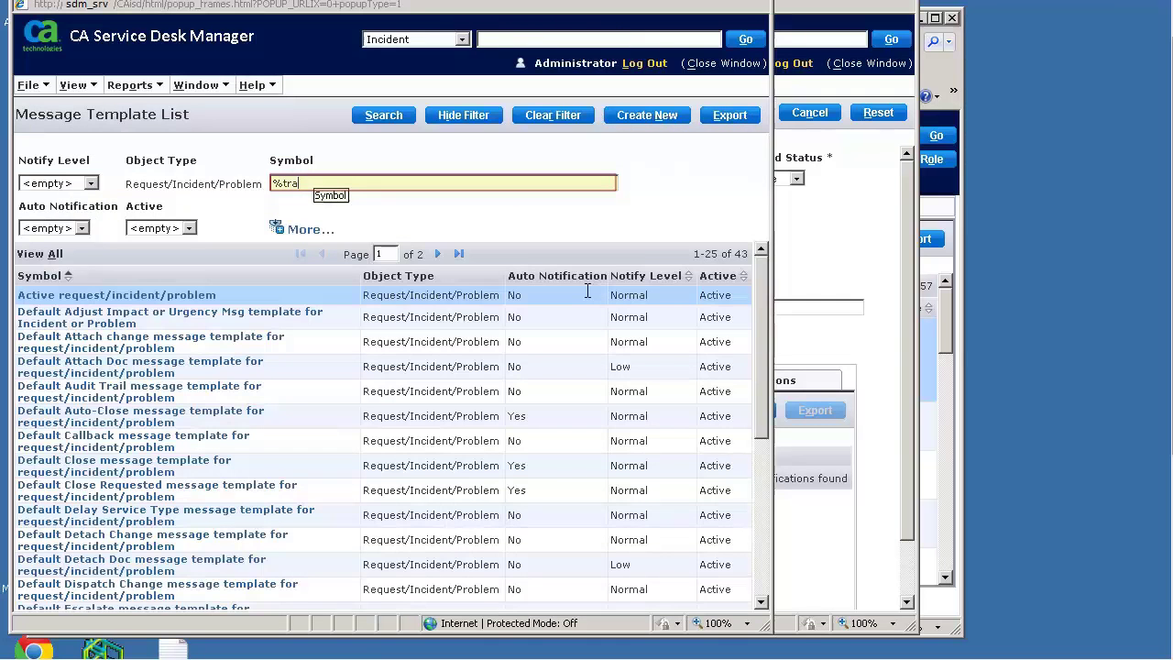
text(nsfer)
key(Return)
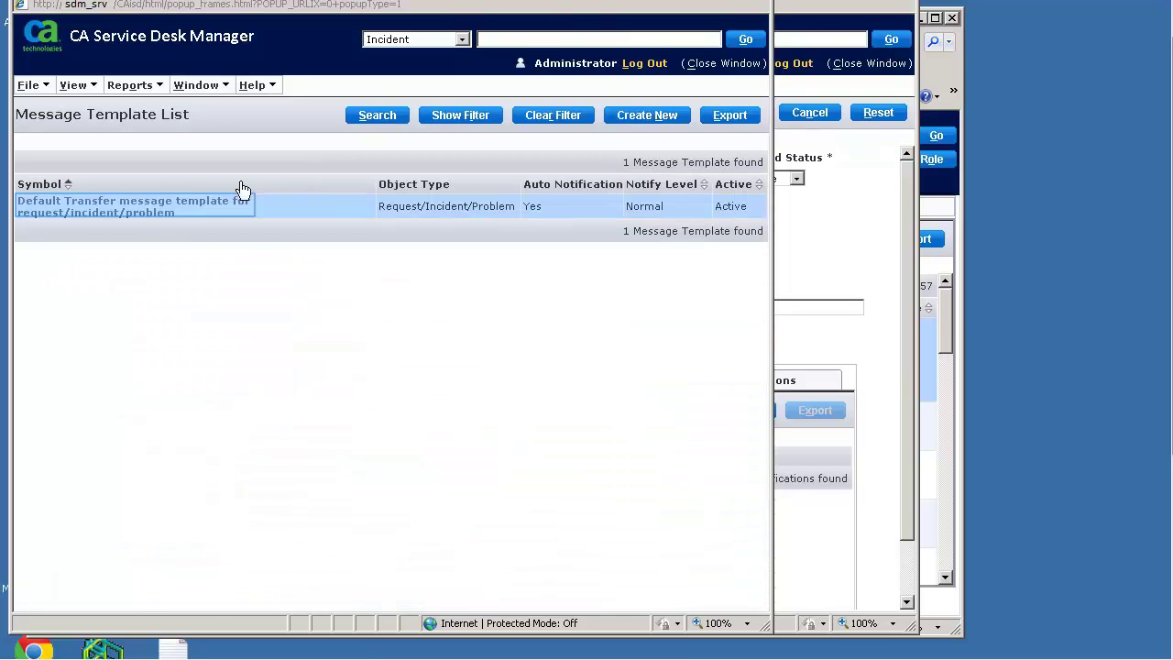
click(142, 212)
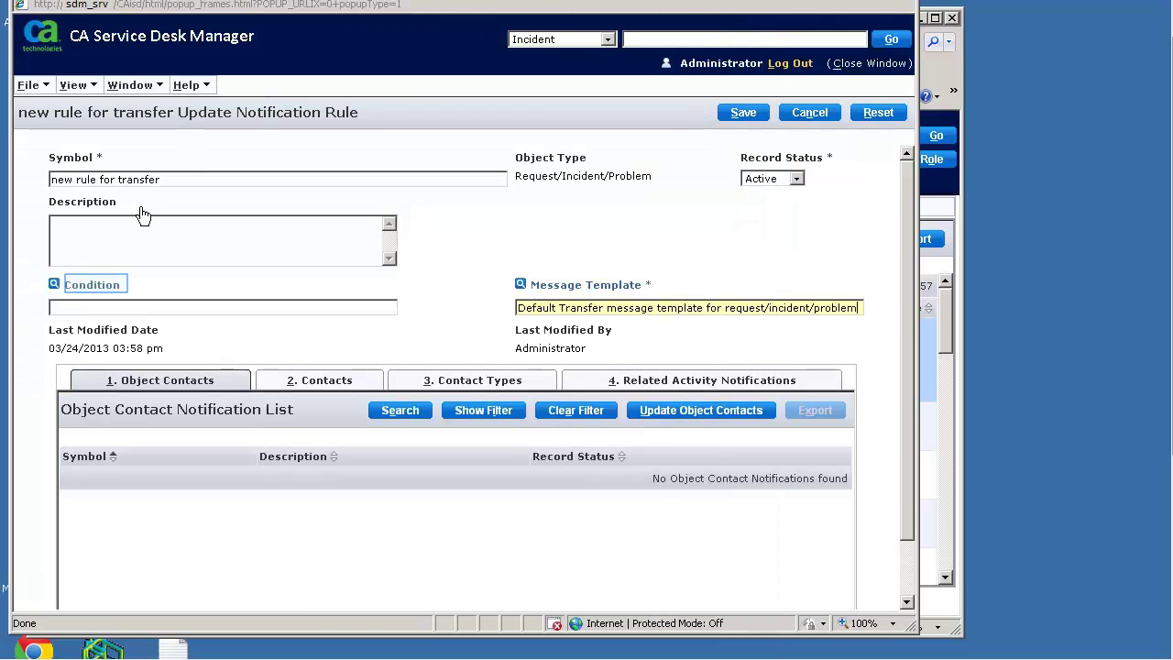
Set the rule's condition to the 'transfer for specific area' macro
click(87, 285)
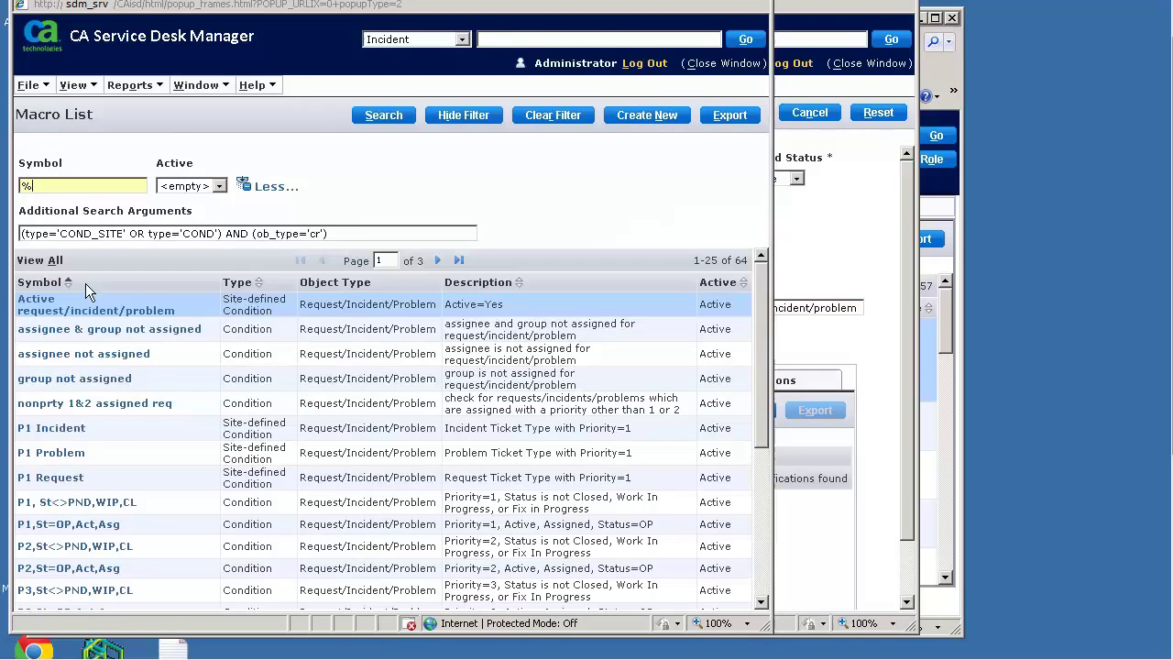
text(trans)
key(Return)
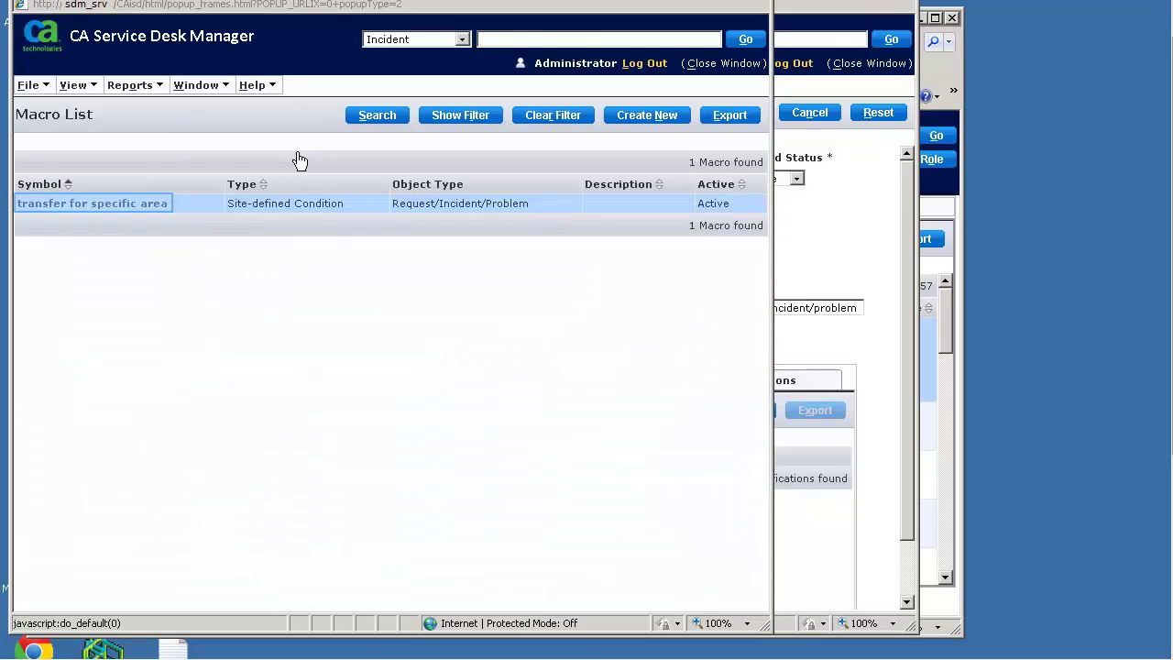
click(112, 205)
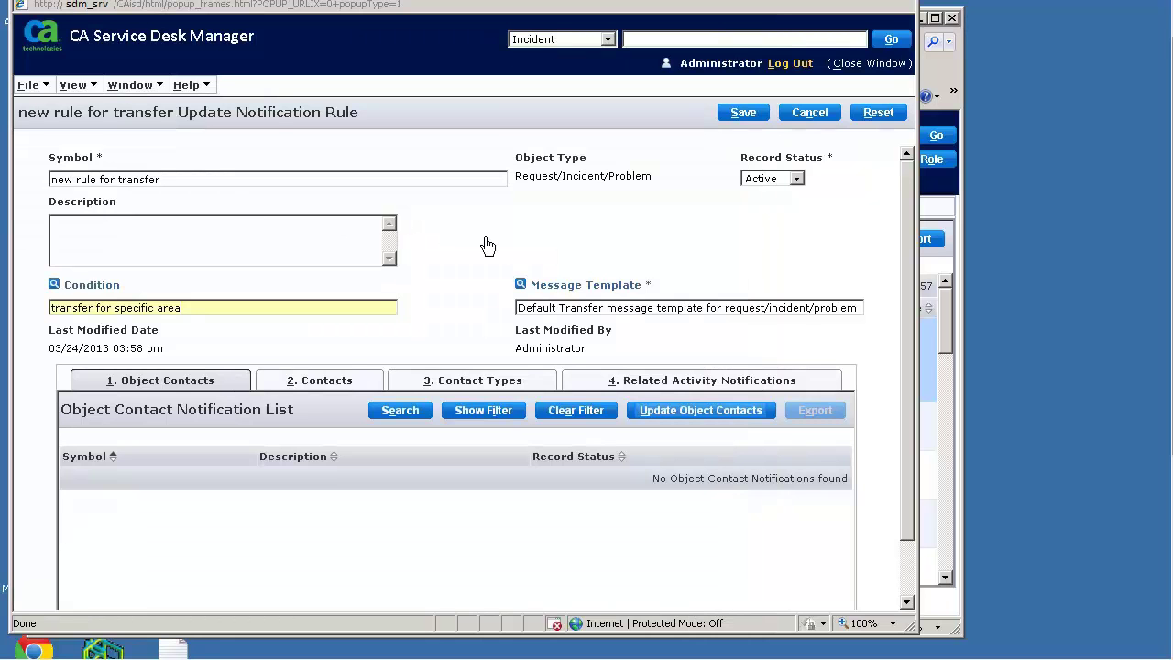
click(683, 414)
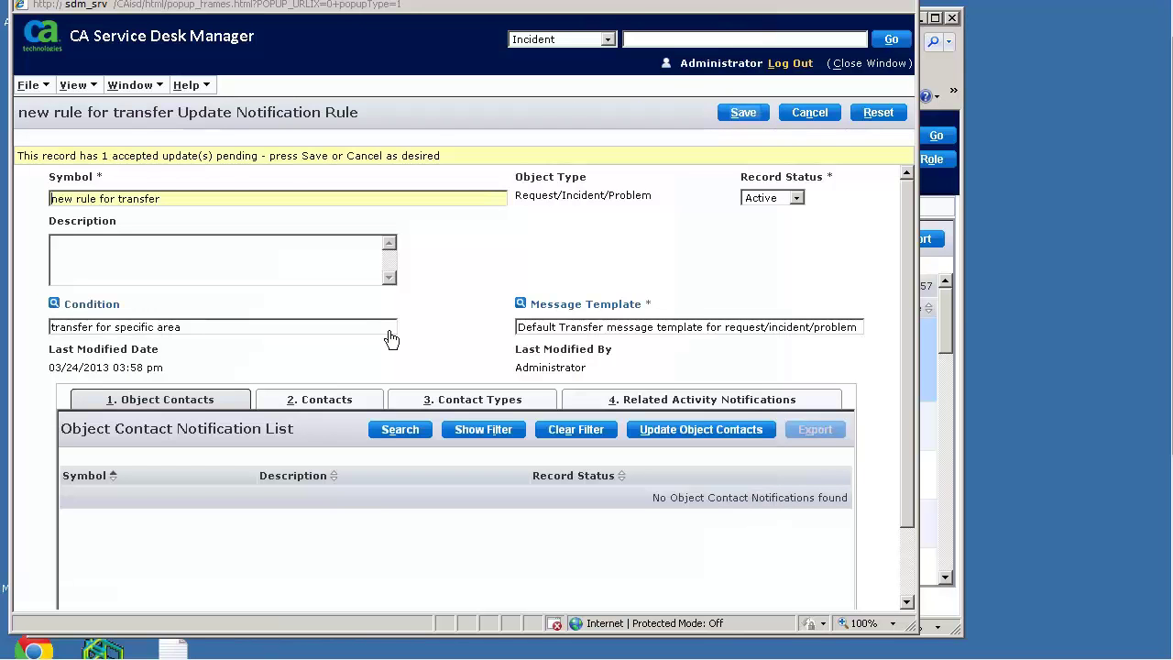
Save the rule, then replace the Transfer notification's default rule with 'new rule for transfer'
click(742, 113)
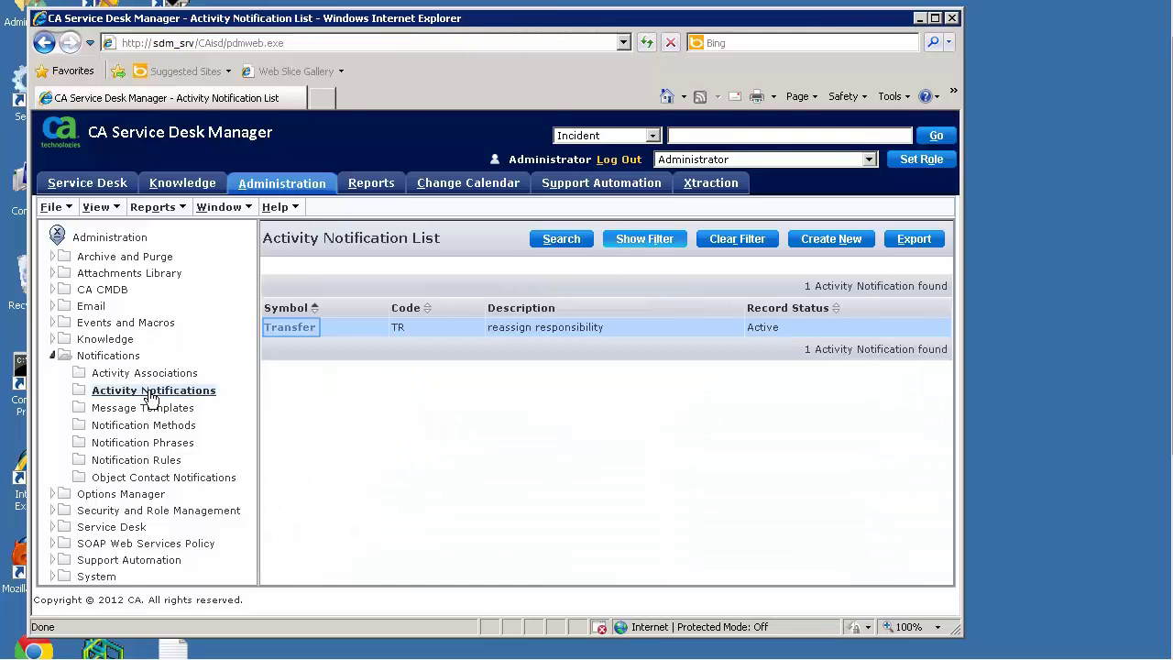
click(291, 330)
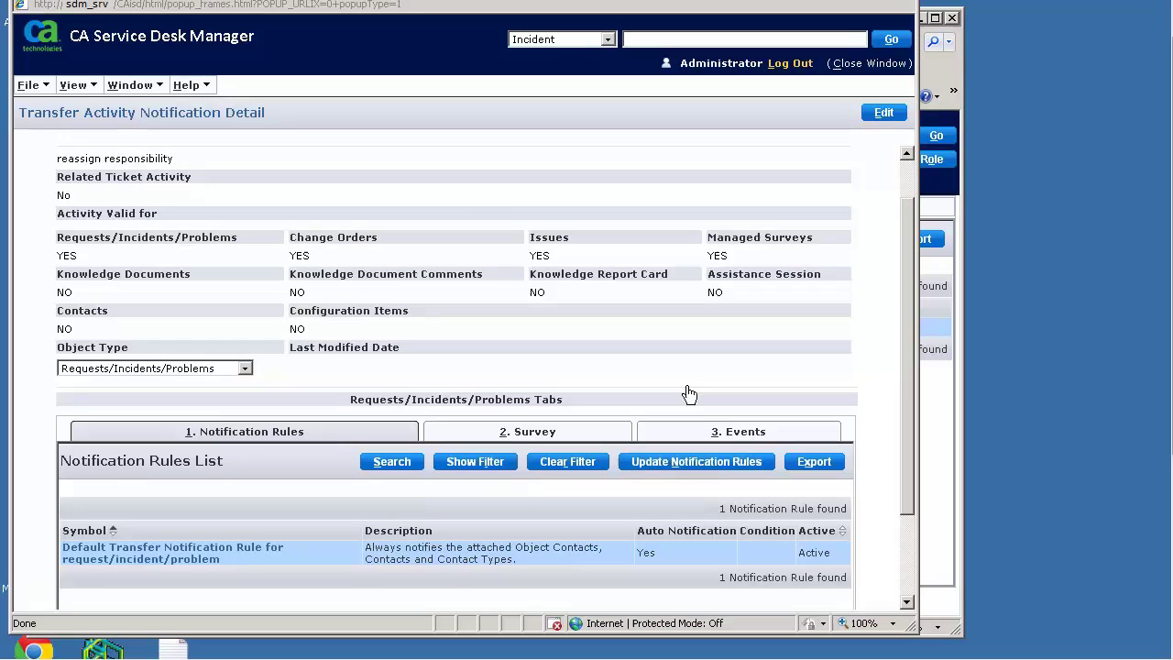
click(738, 463)
text(trans)
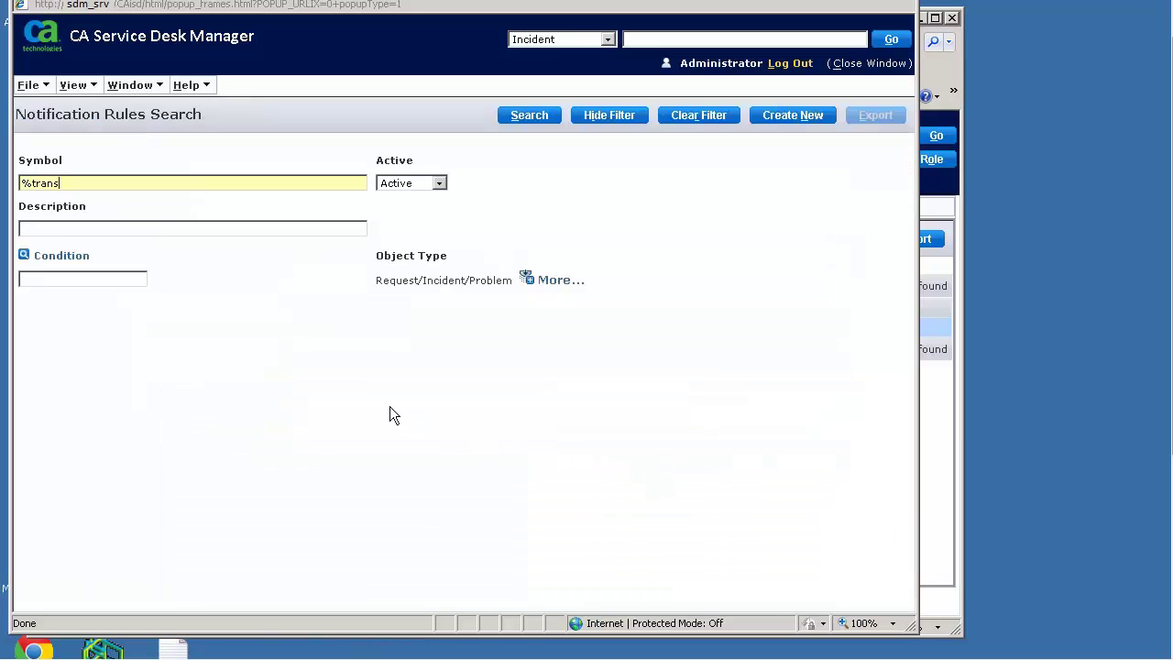
key(Return)
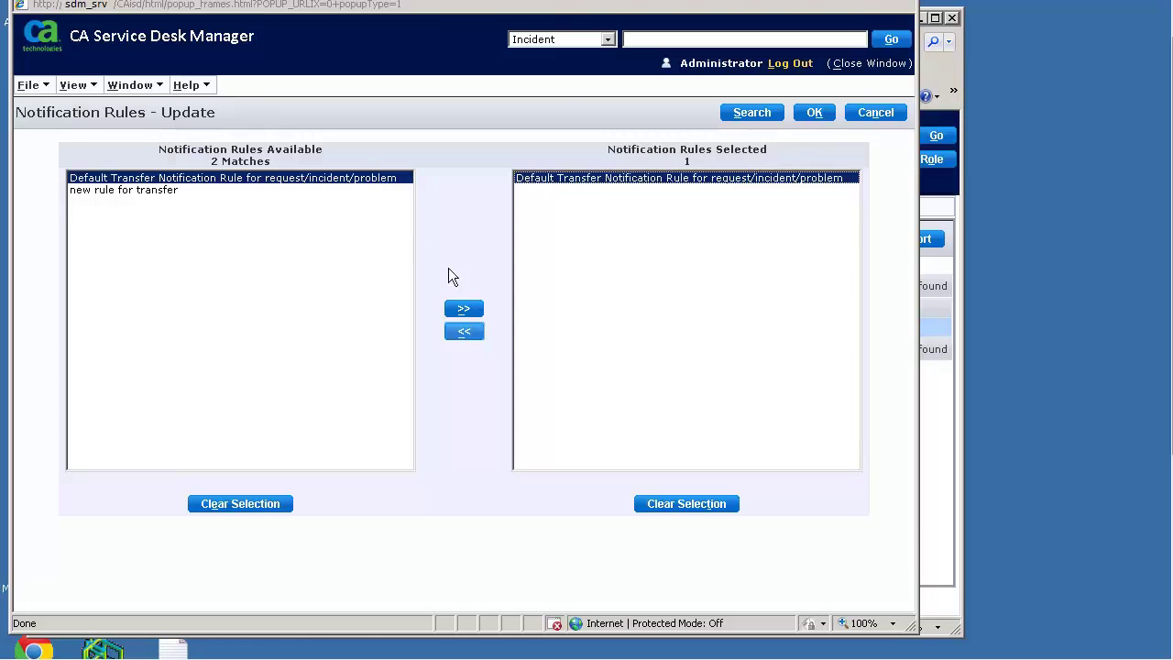
click(464, 333)
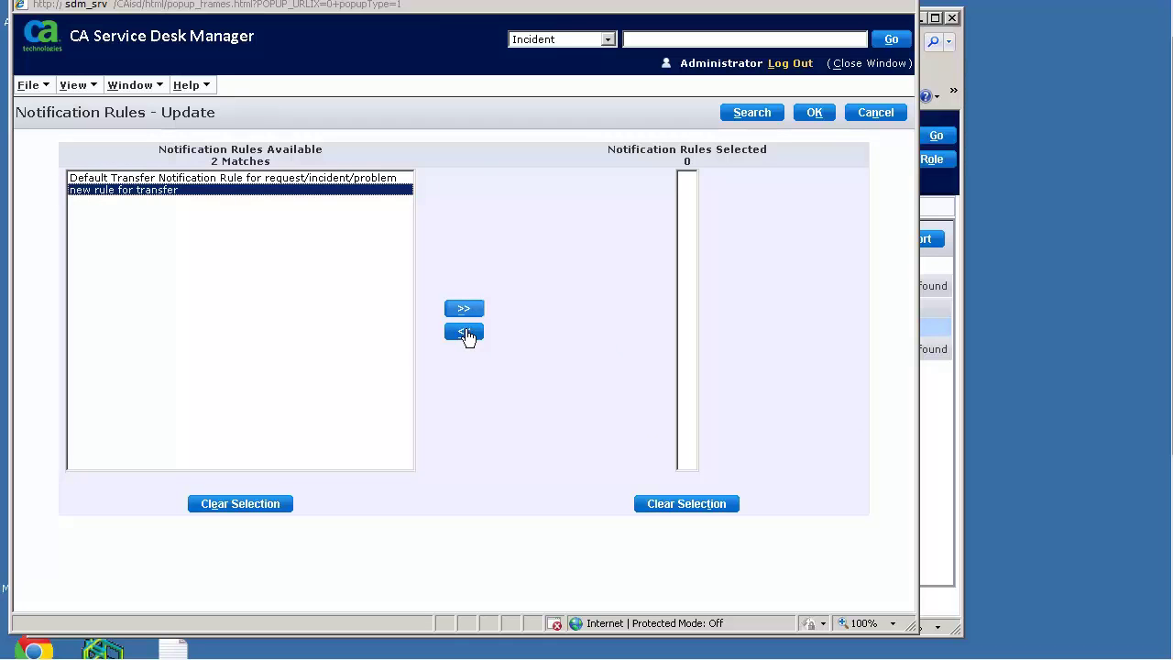
click(461, 311)
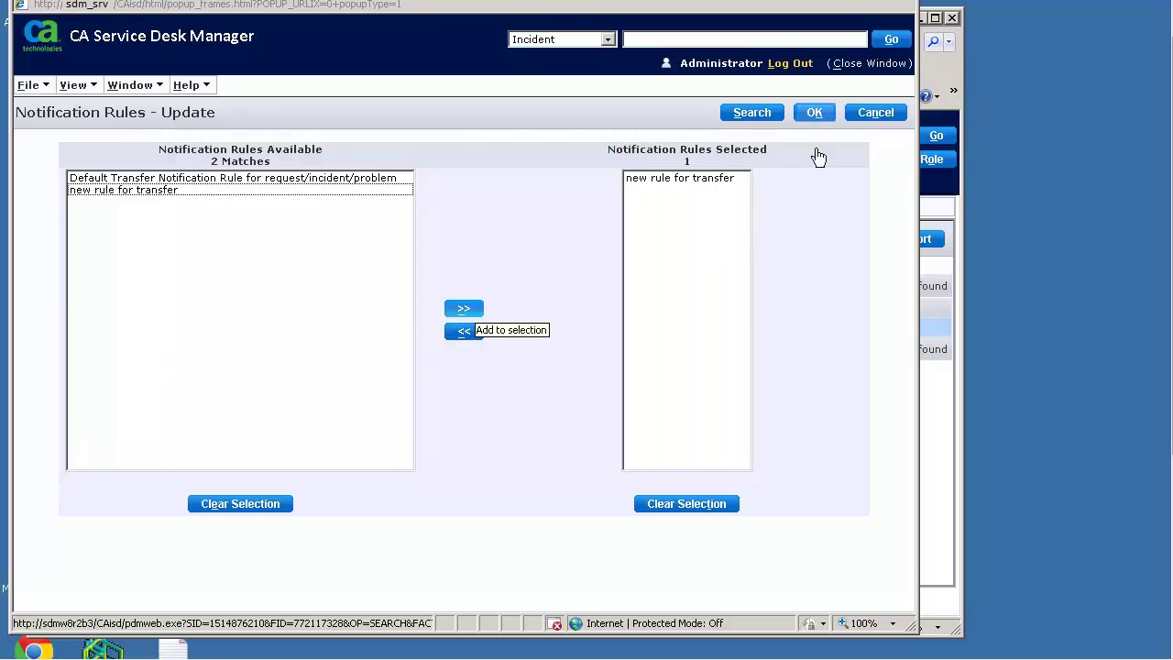
click(815, 113)
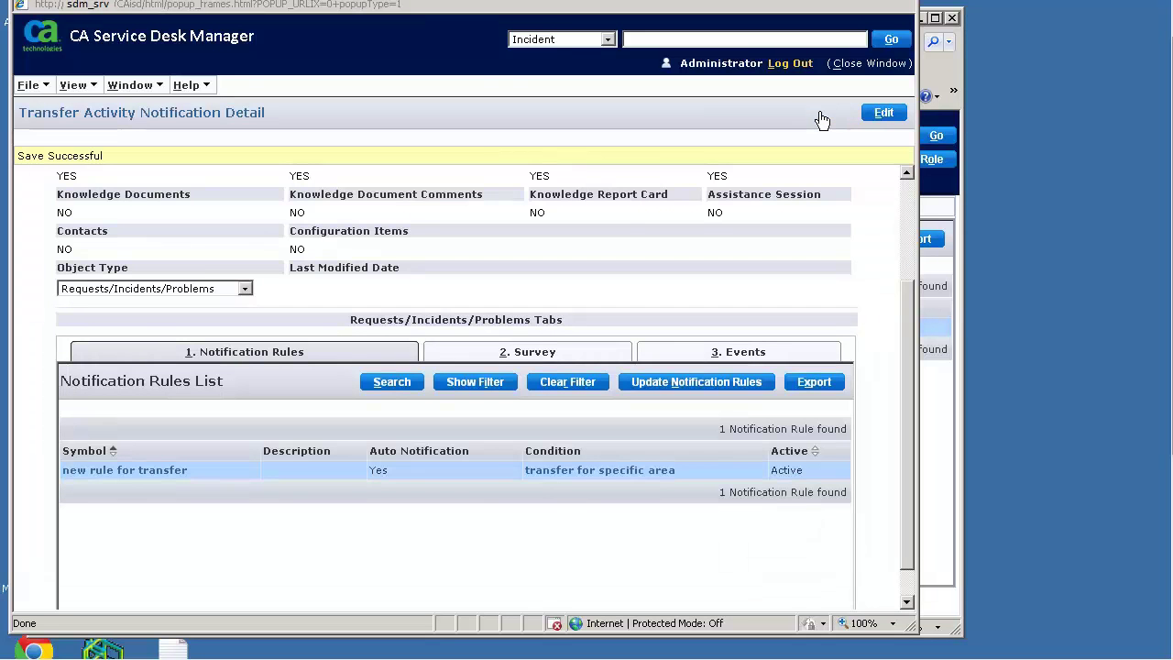
Transfer incident 242 to analyst and view its empty notification history
click(868, 64)
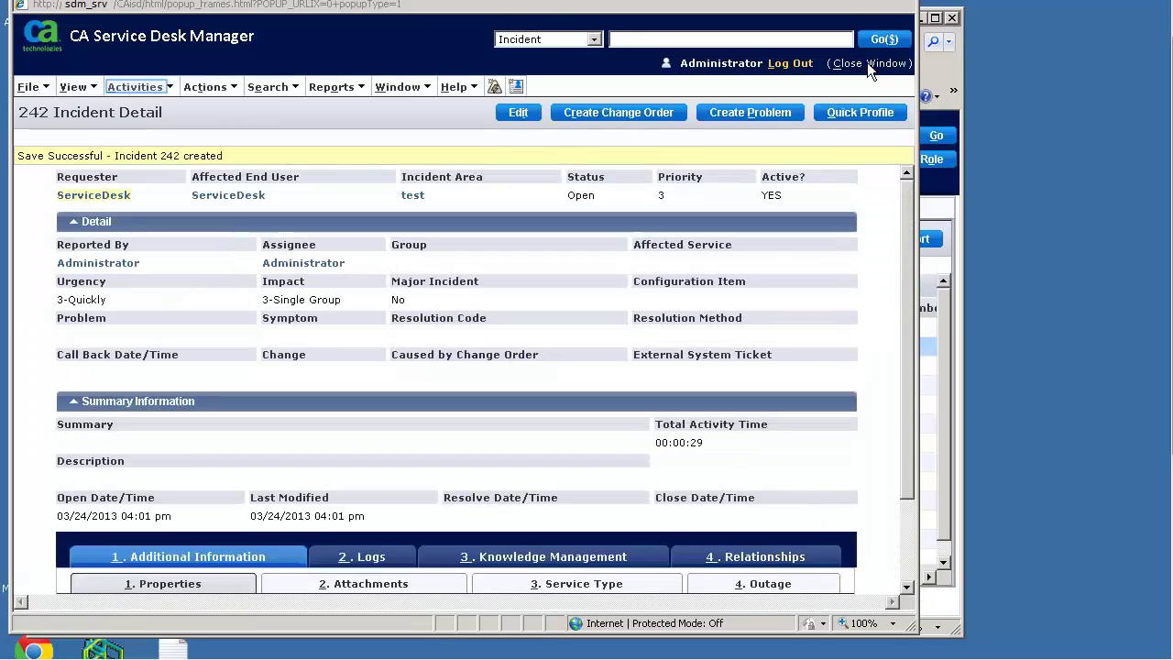
click(157, 86)
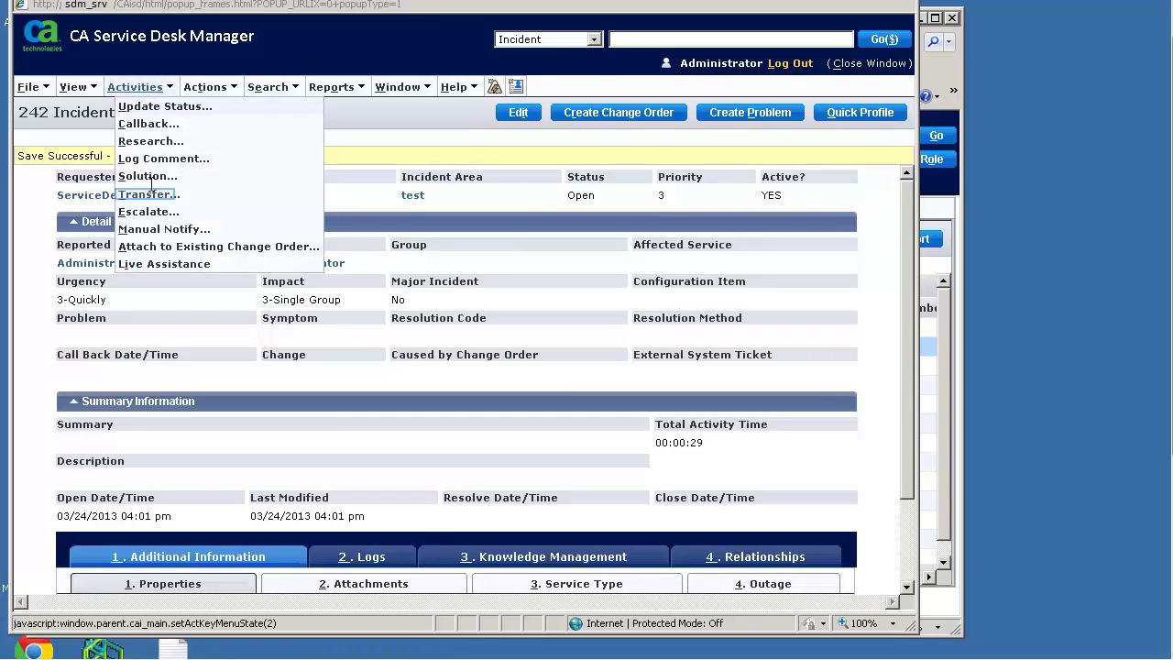
click(151, 194)
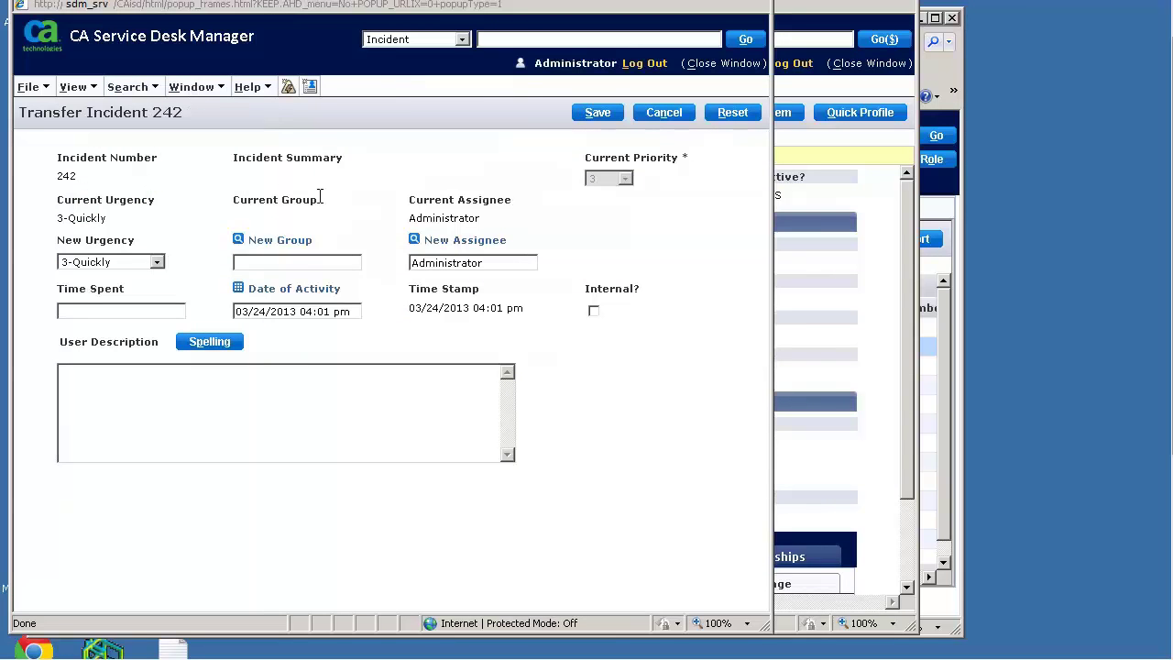
double_click(496, 265)
text(analys)
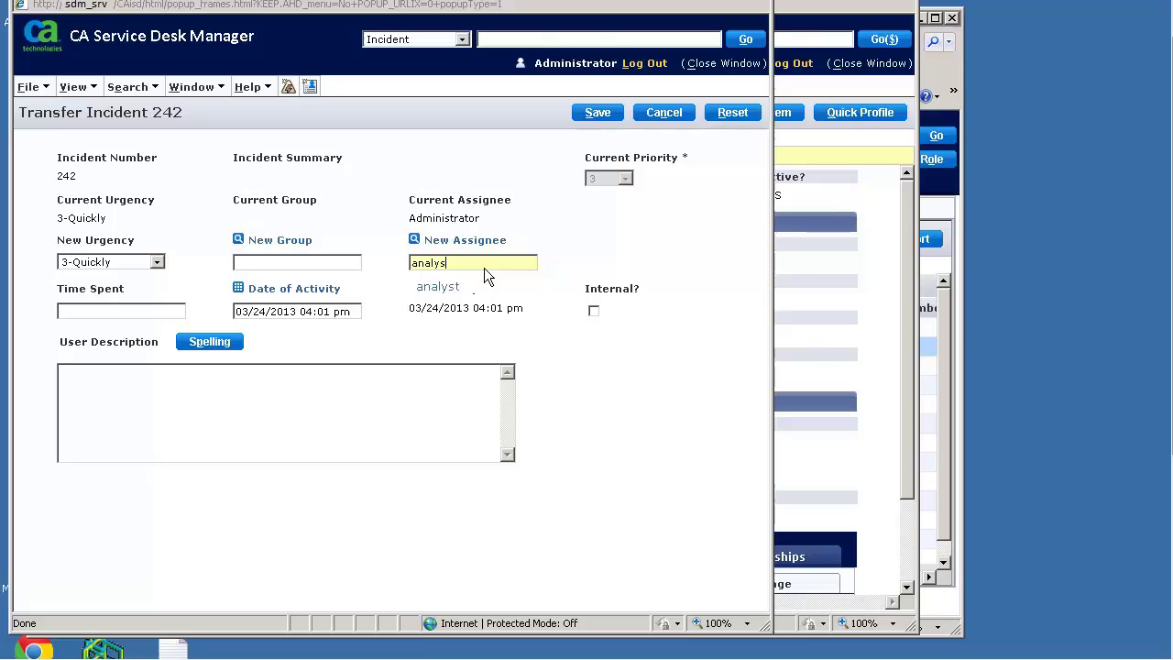
click(463, 287)
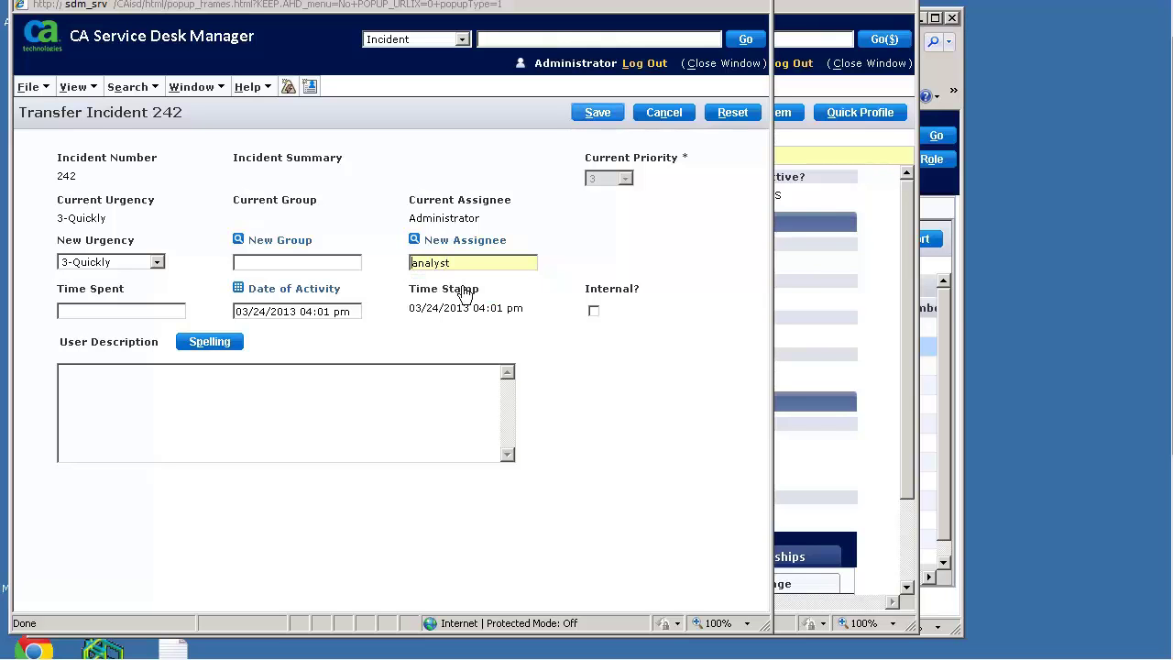
click(601, 113)
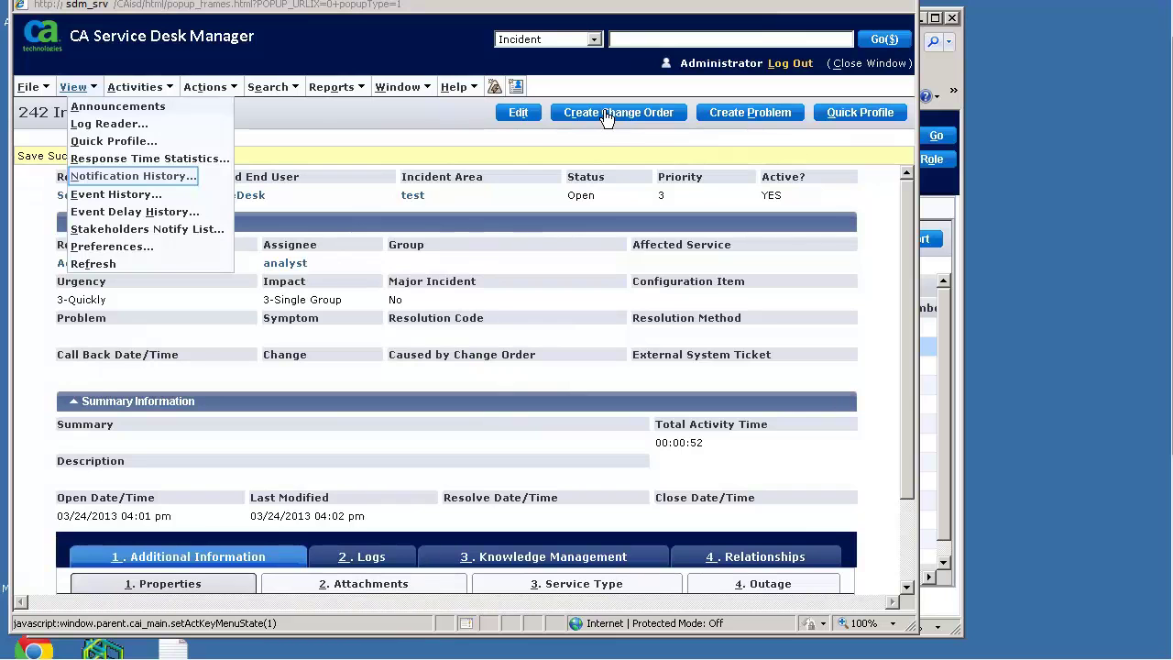
click(101, 177)
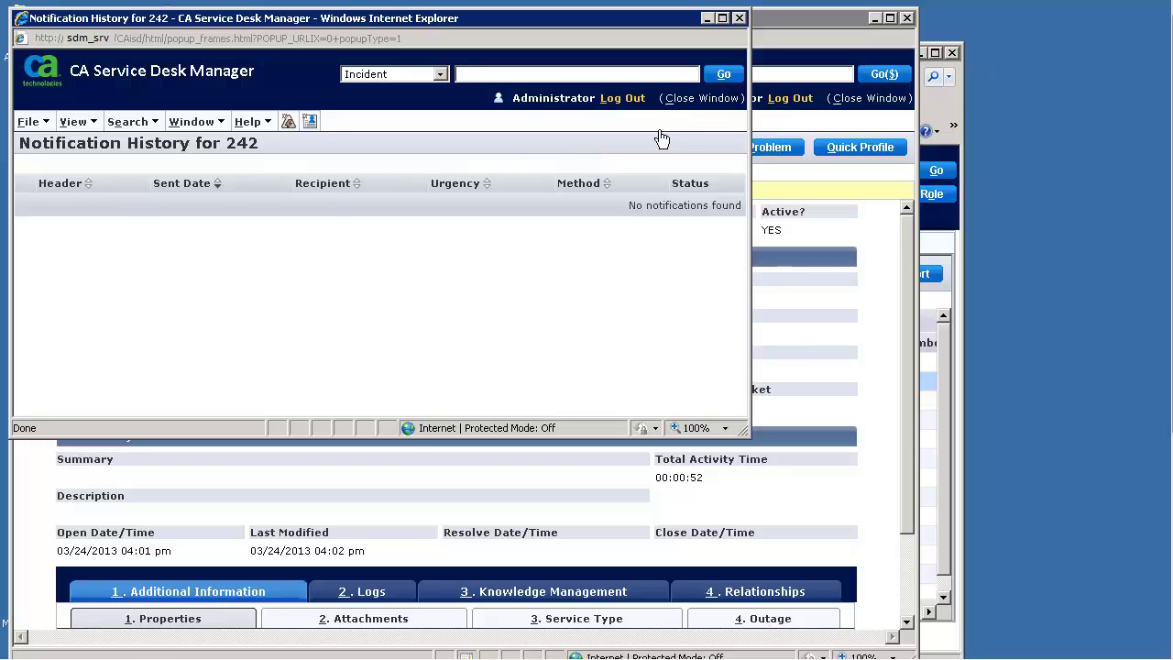
Transfer incident 242 back to Administrator, then check notification history for the Email notification
click(696, 98)
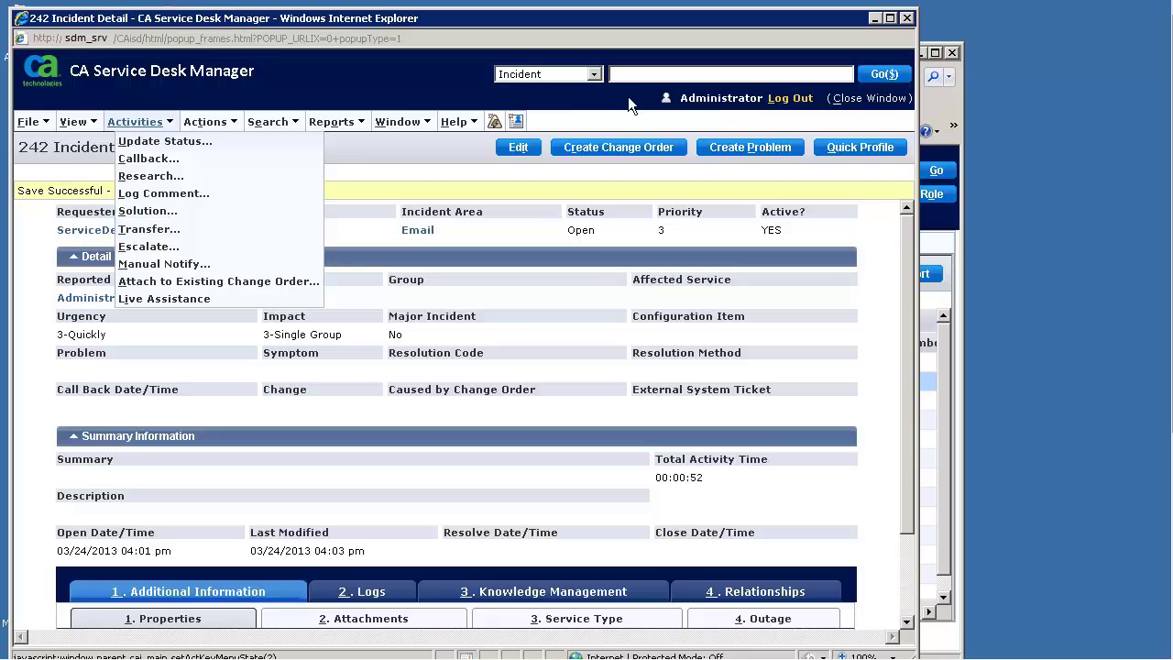
click(133, 229)
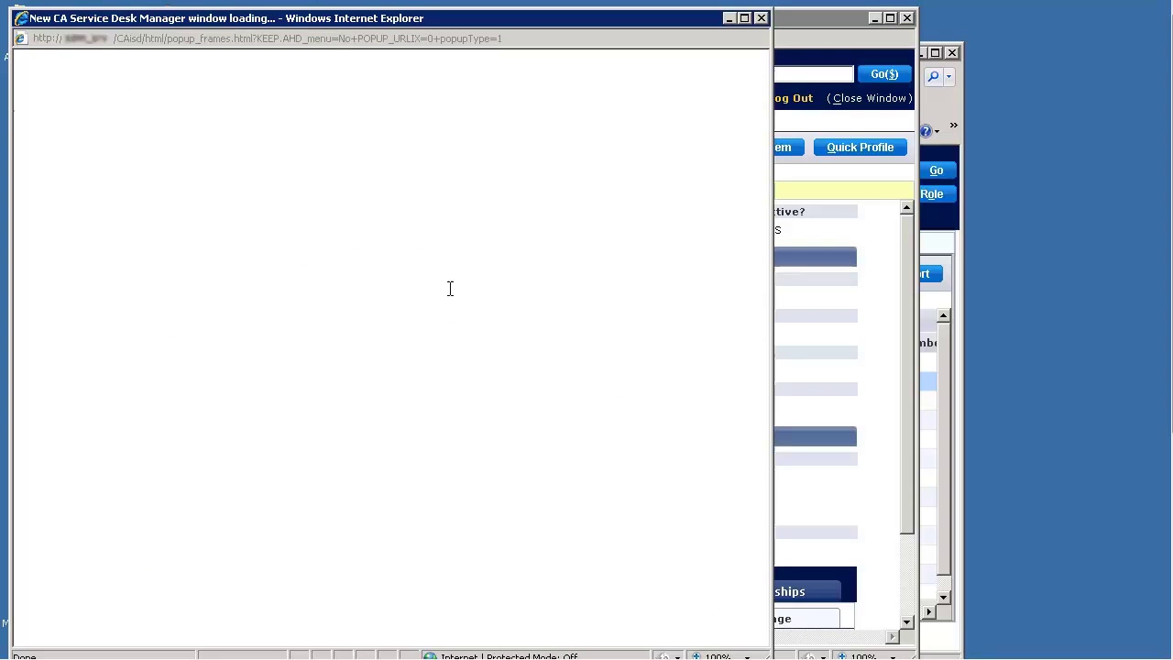
double_click(453, 298)
text(Administrator)
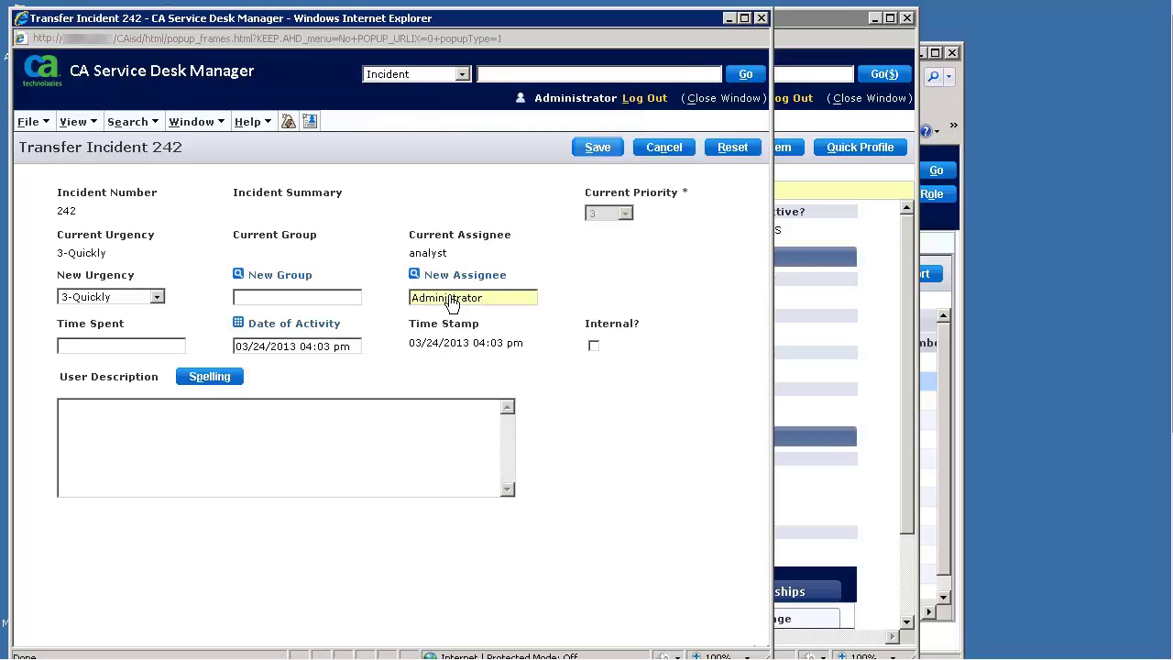
click(594, 148)
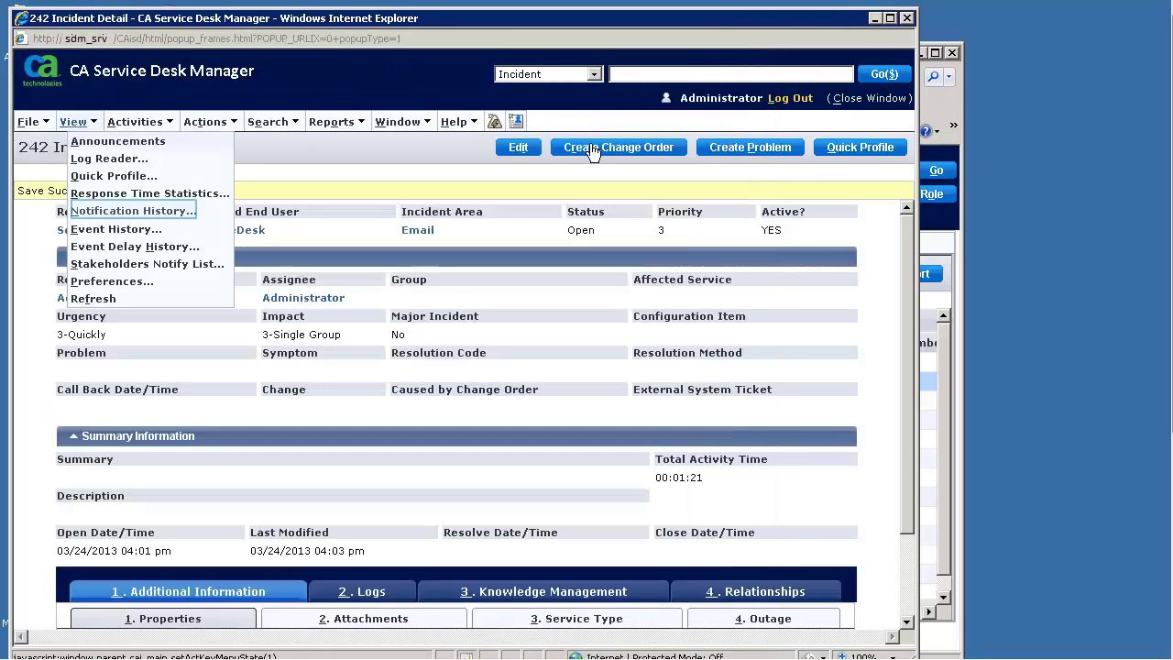
click(100, 212)
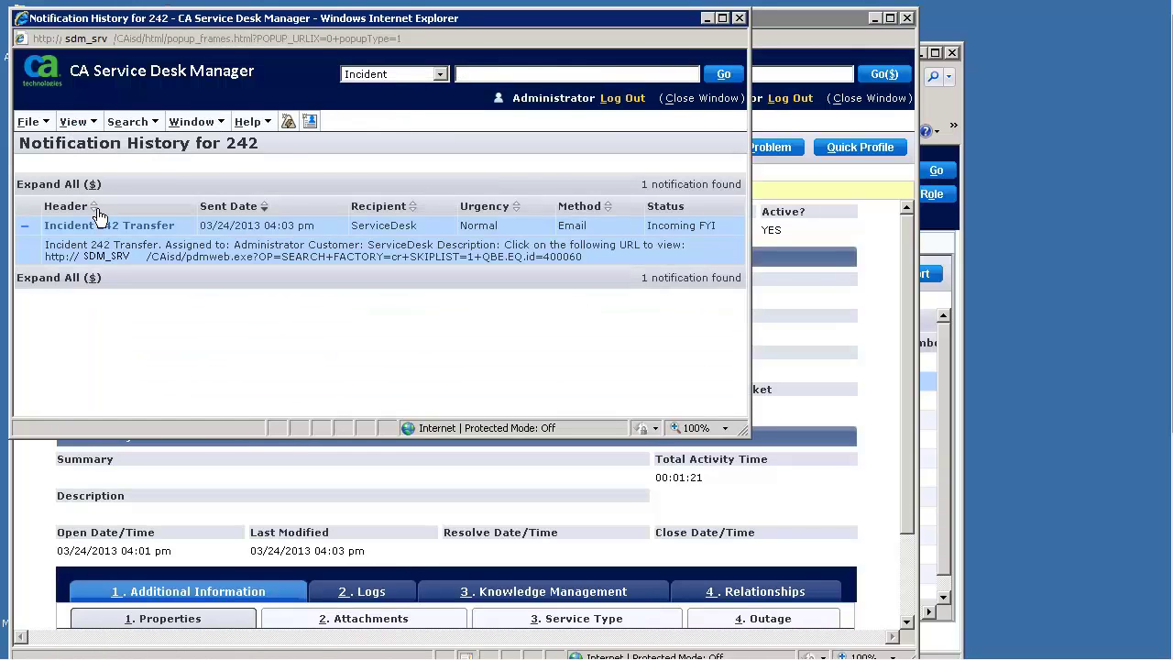